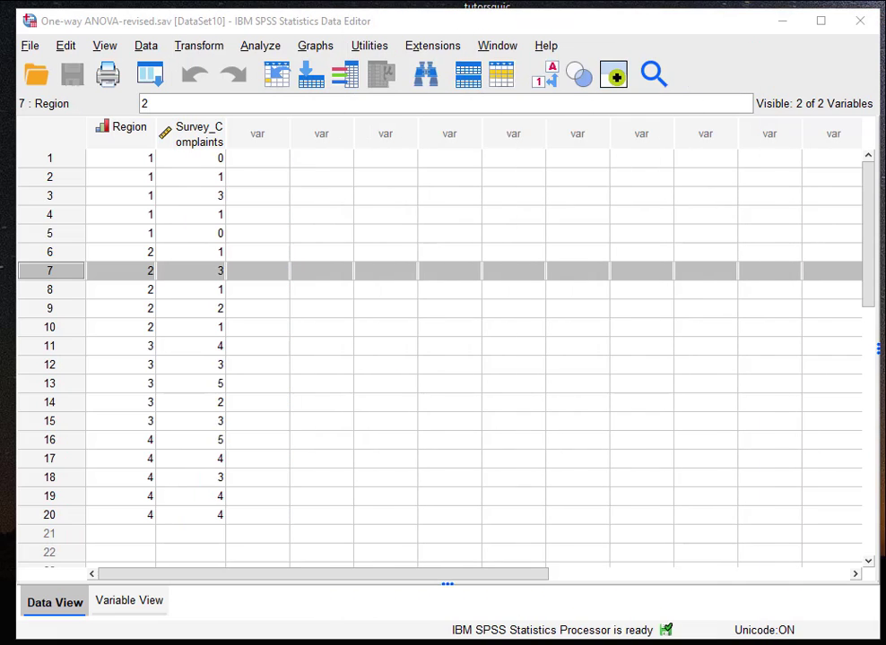
- Review the value labels defined for the Region variable, keep them as they are, and return to the data
click(219, 195)
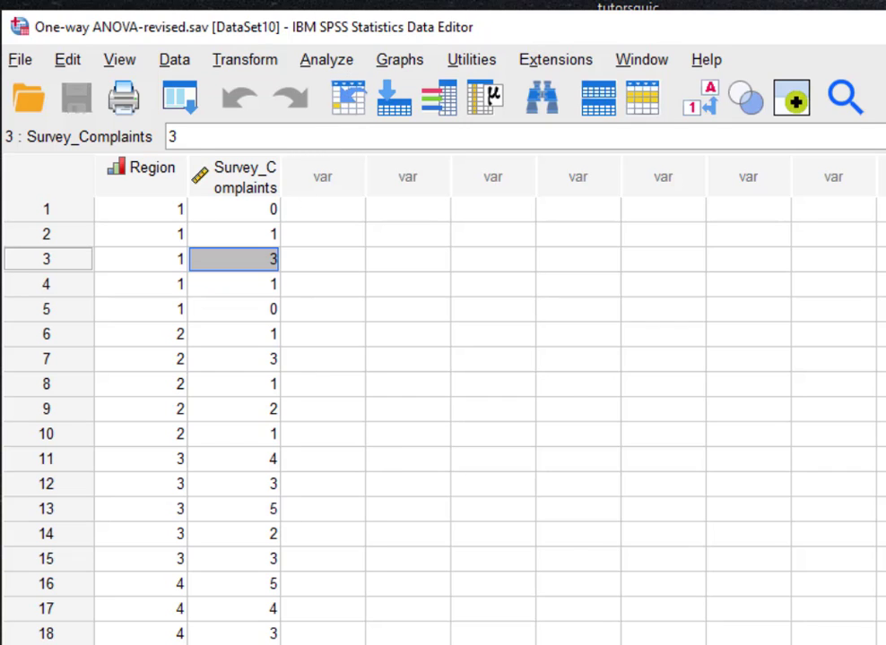
click(233, 644)
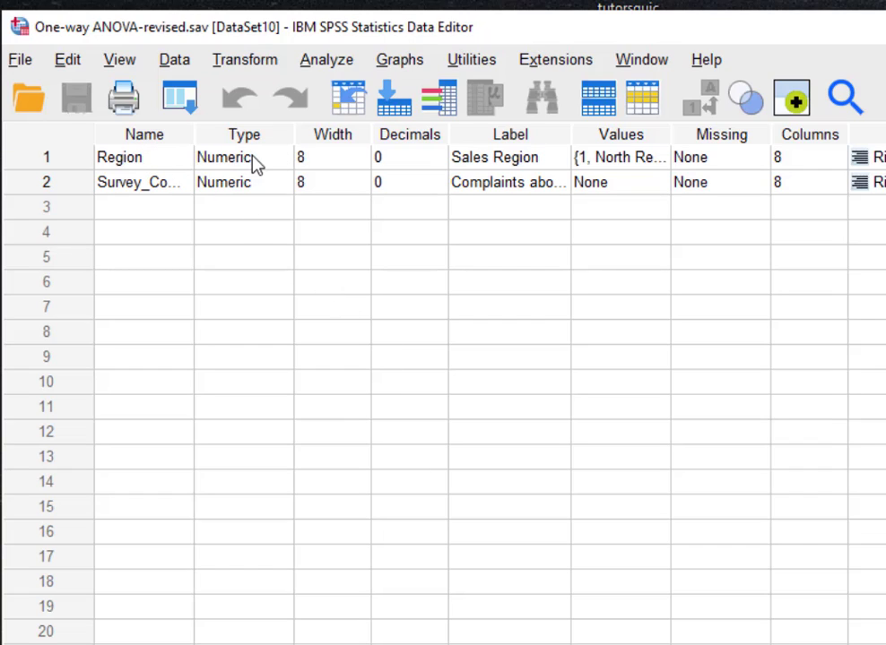
click(606, 159)
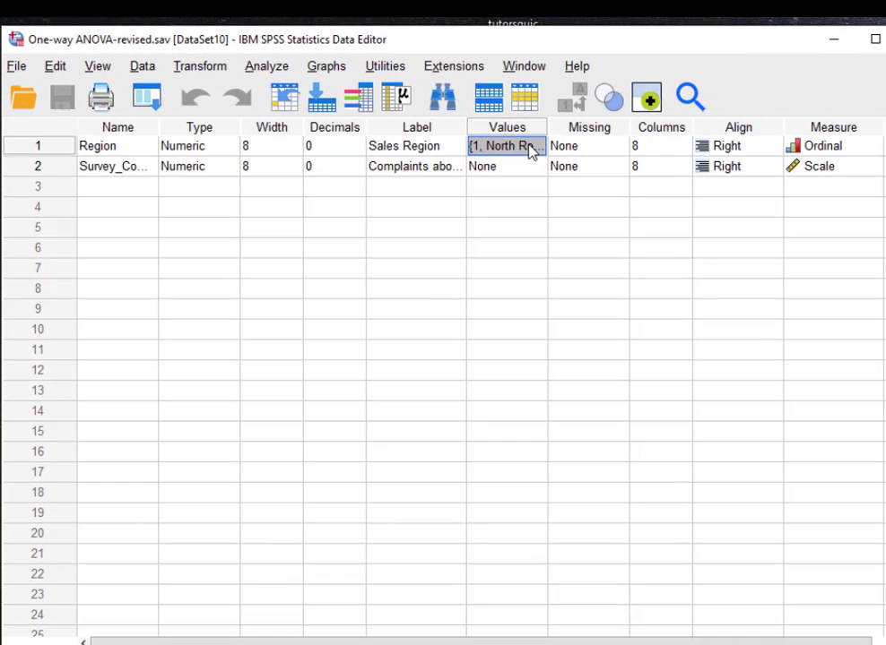
click(518, 132)
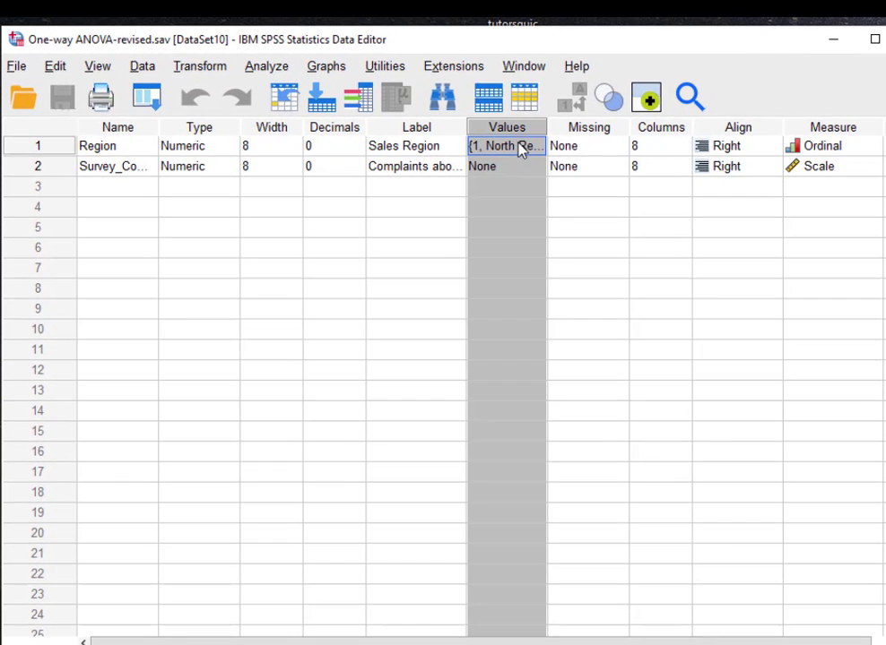
click(522, 148)
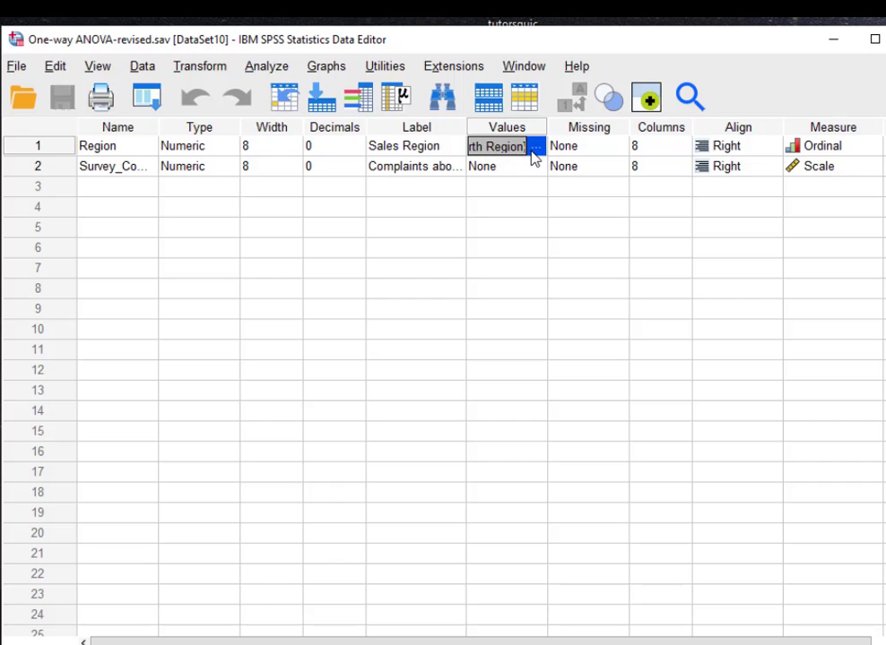
click(534, 149)
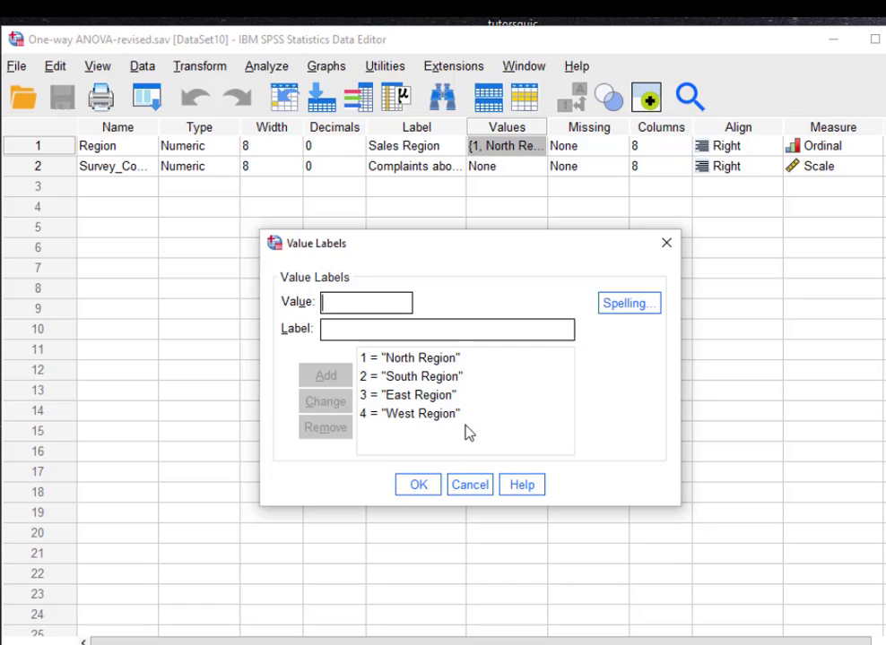
click(419, 485)
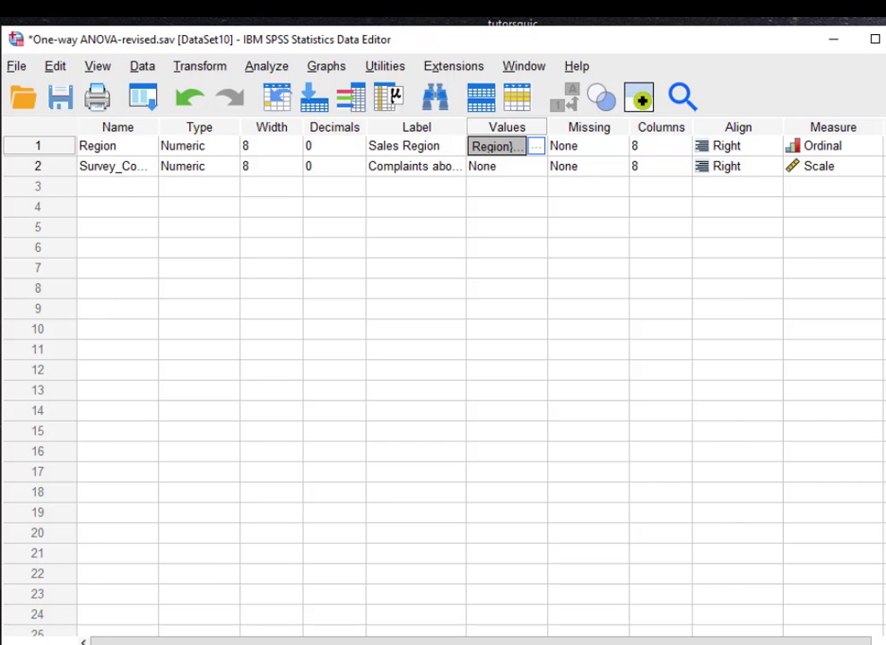
click(43, 644)
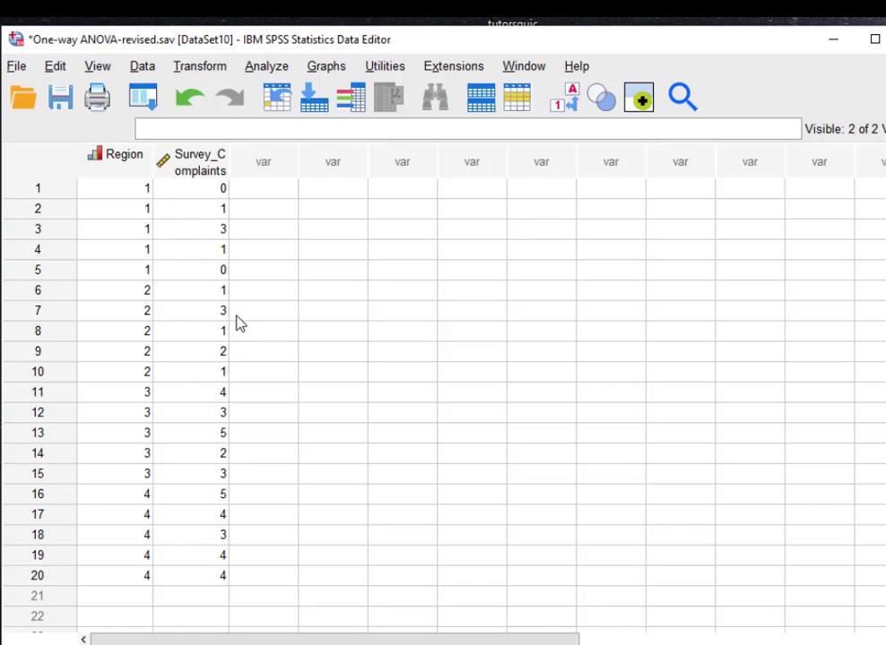
- Set up a One-Way ANOVA with Complaints about COVID-19 policies as the dependent variable and Sales Region as the factor
click(260, 68)
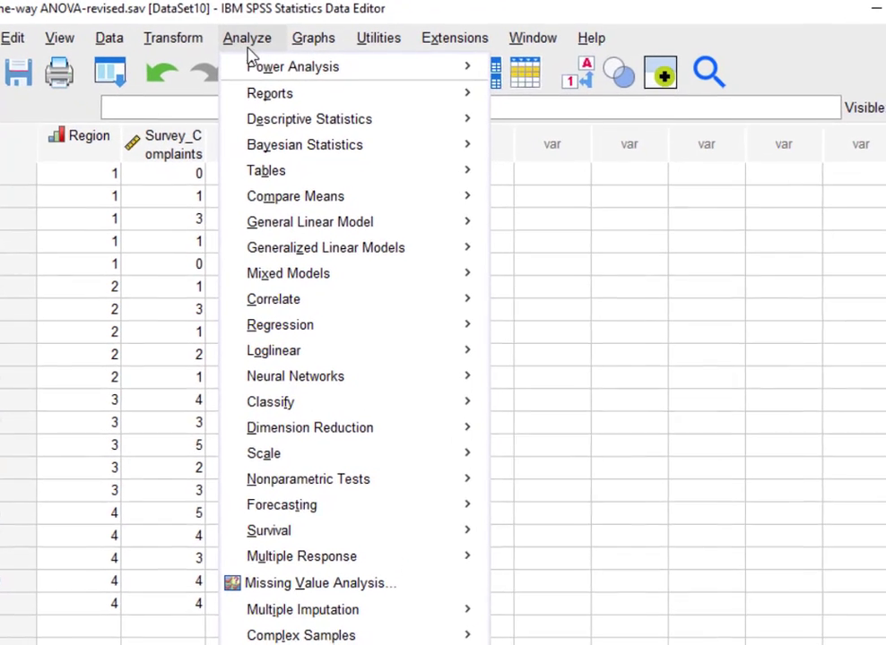
mouse_move(285, 92)
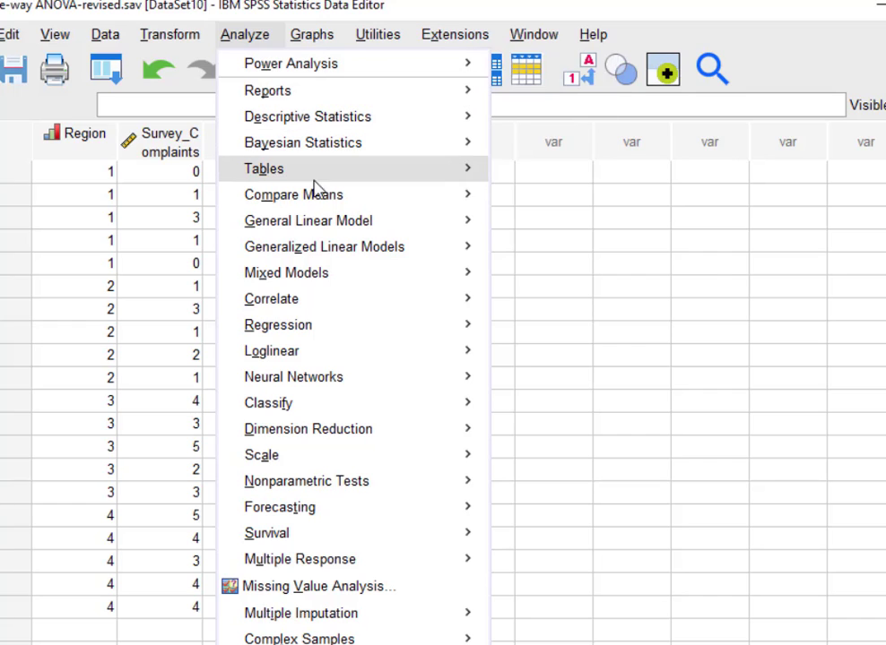
mouse_move(326, 197)
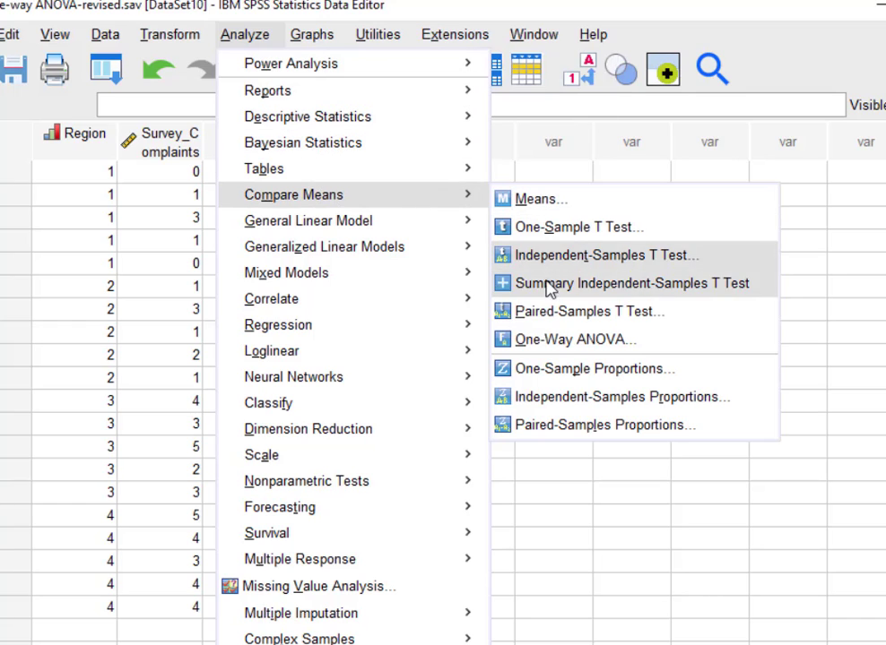
click(568, 341)
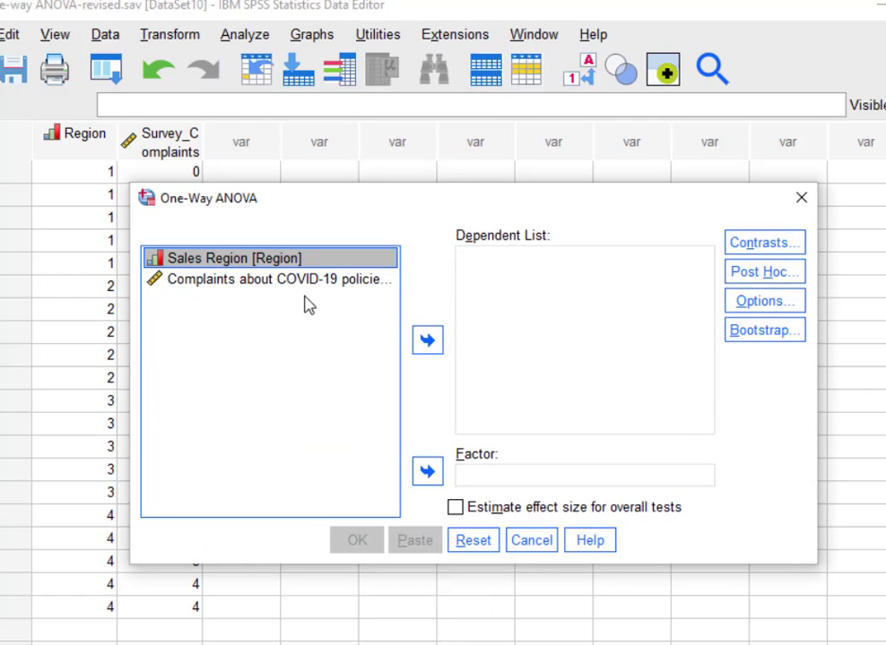
click(271, 281)
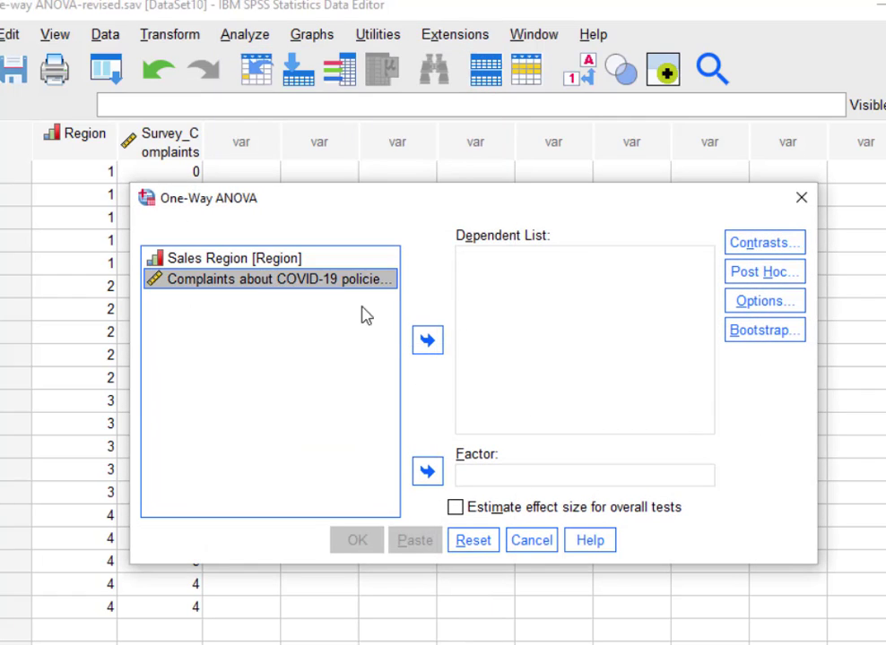
click(428, 340)
click(278, 267)
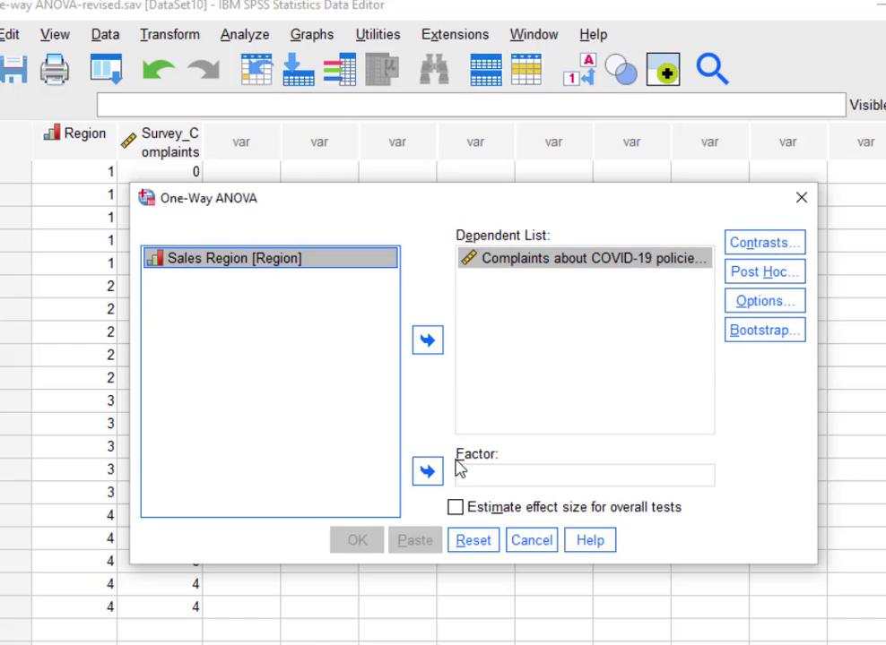
click(428, 473)
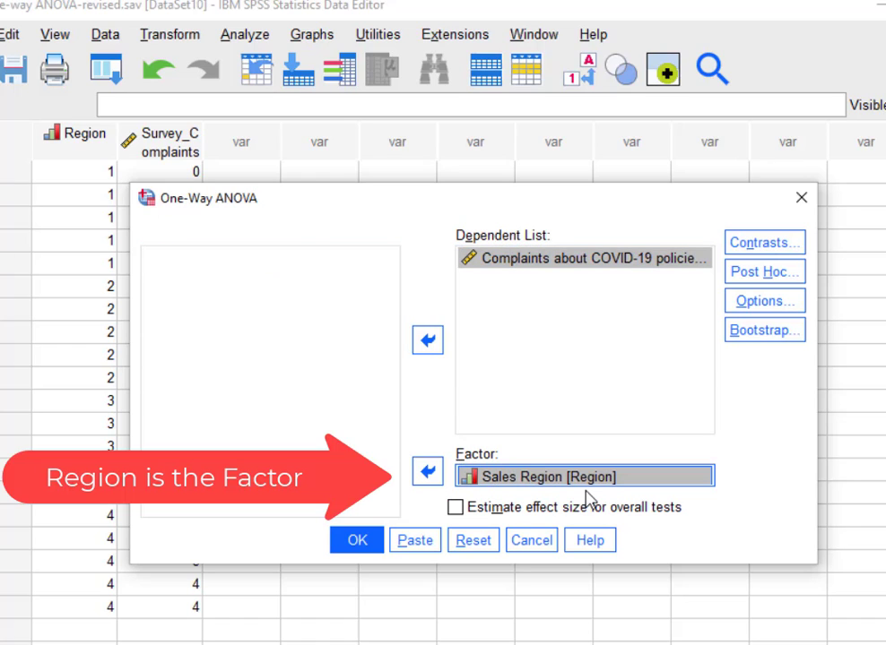
- Request the Tukey and Games-Howell post hoc multiple comparisons for the ANOVA
click(762, 274)
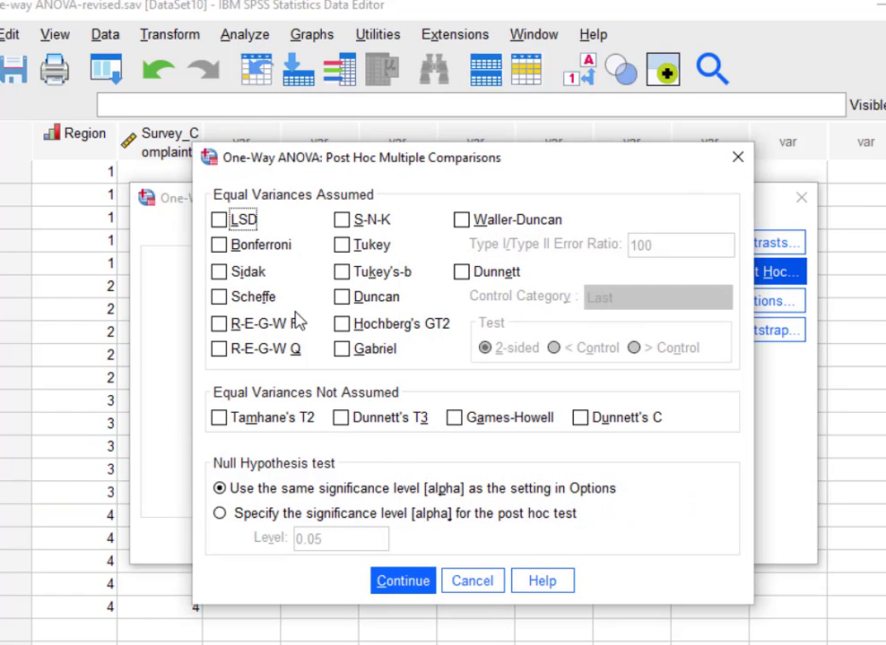
click(344, 244)
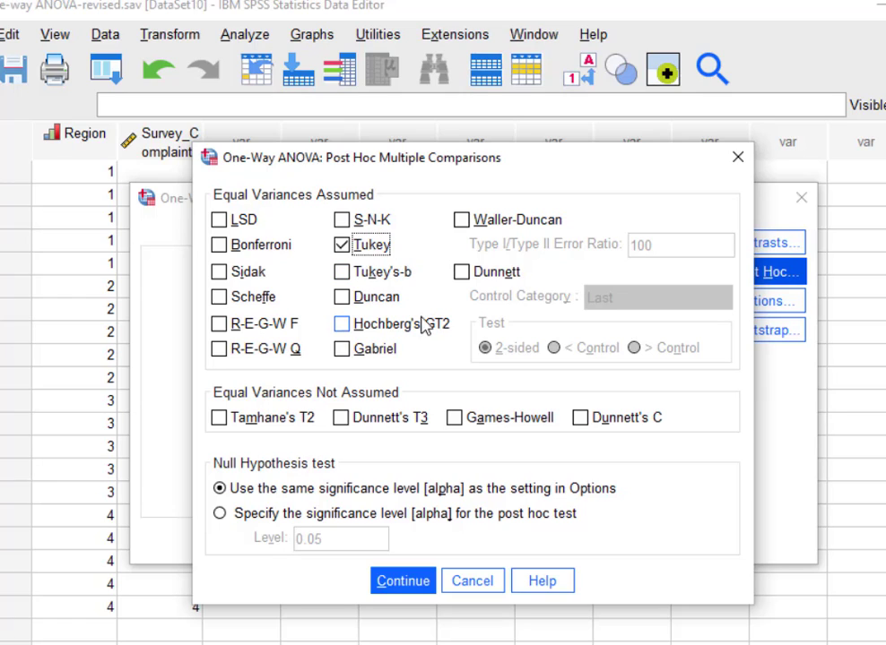
click(457, 417)
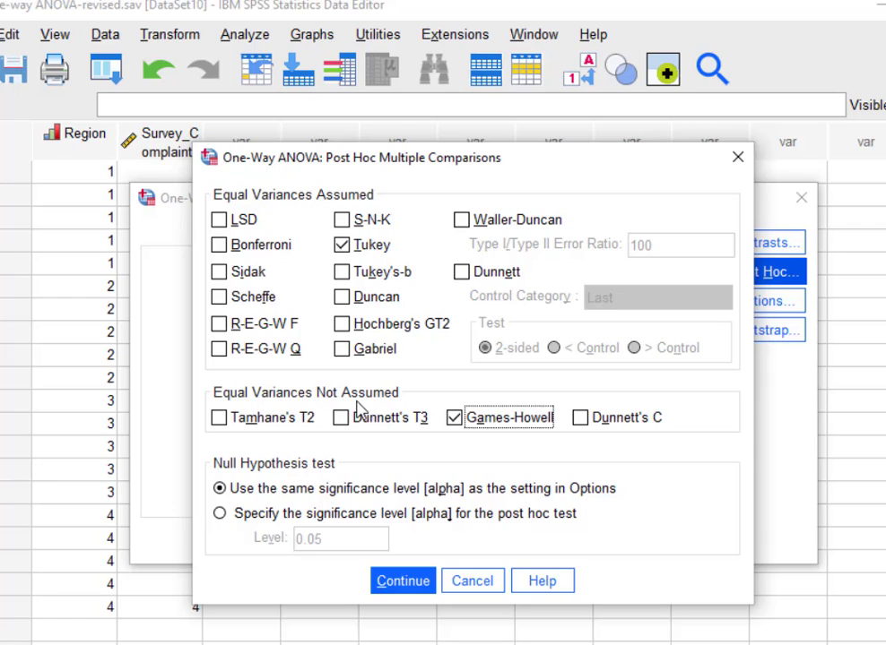
click(453, 417)
click(408, 582)
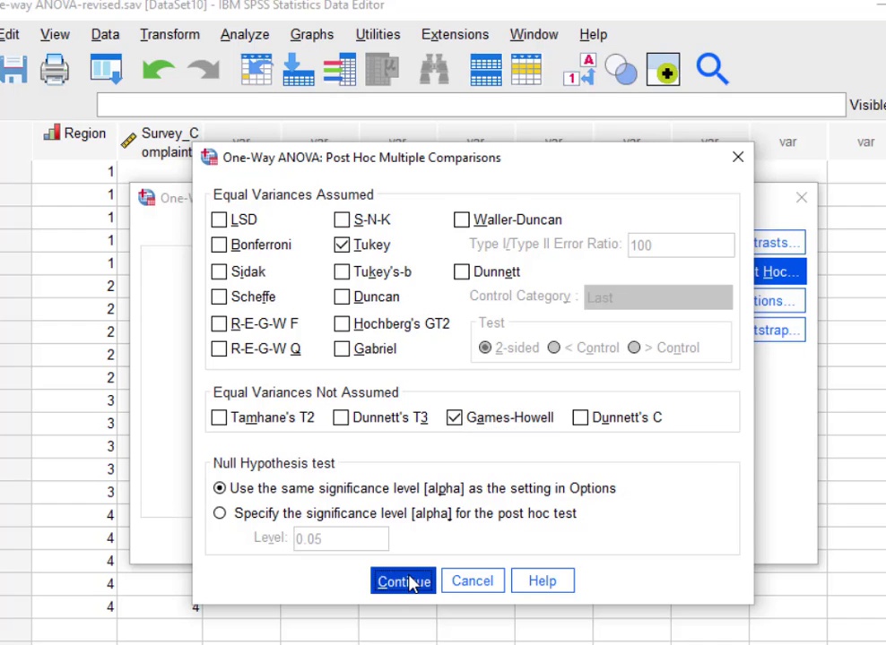
- Include descriptive statistics, the homogeneity of variance test, the Welch test and a means plot, and run the ANOVA
click(765, 304)
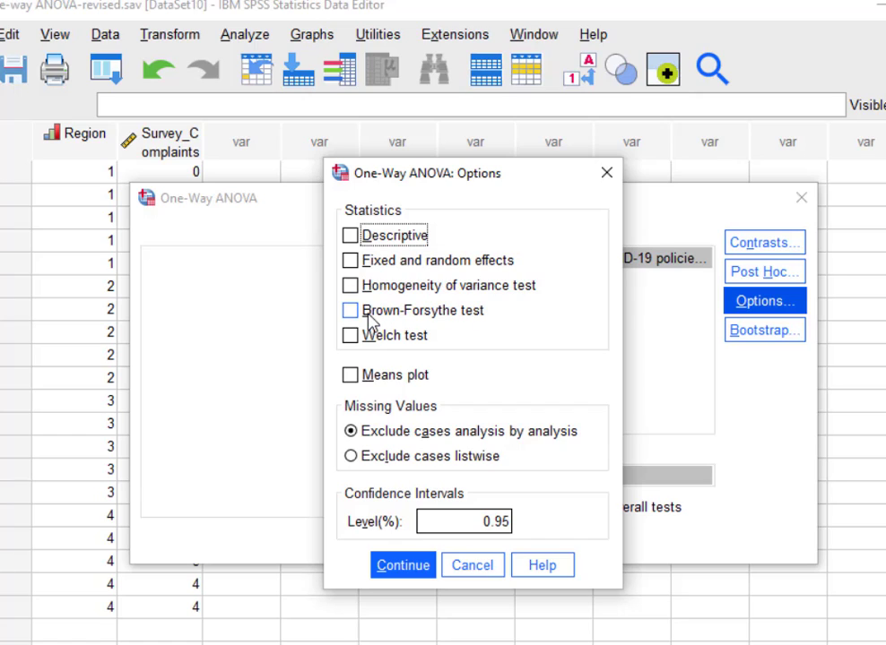
click(352, 235)
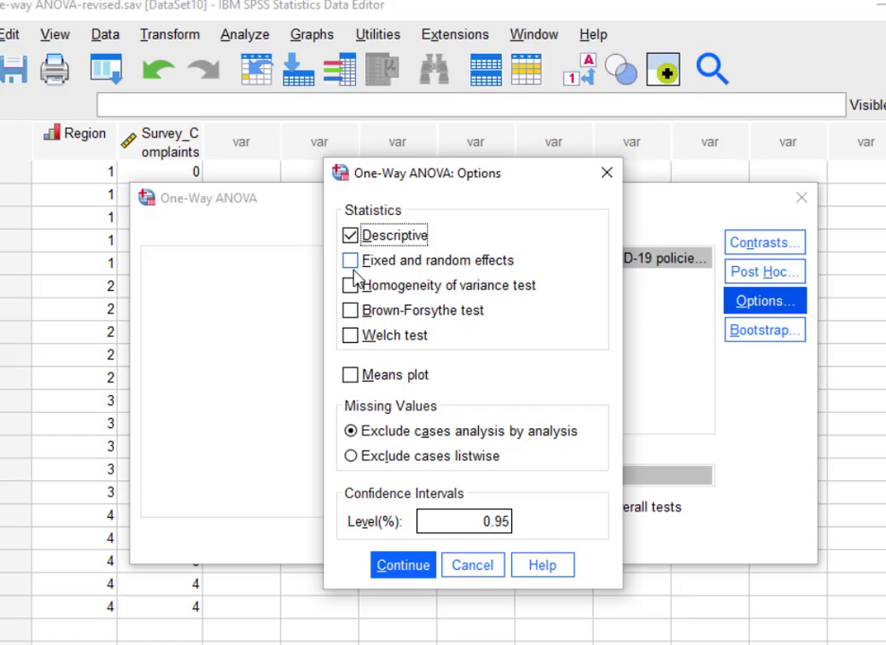
click(354, 286)
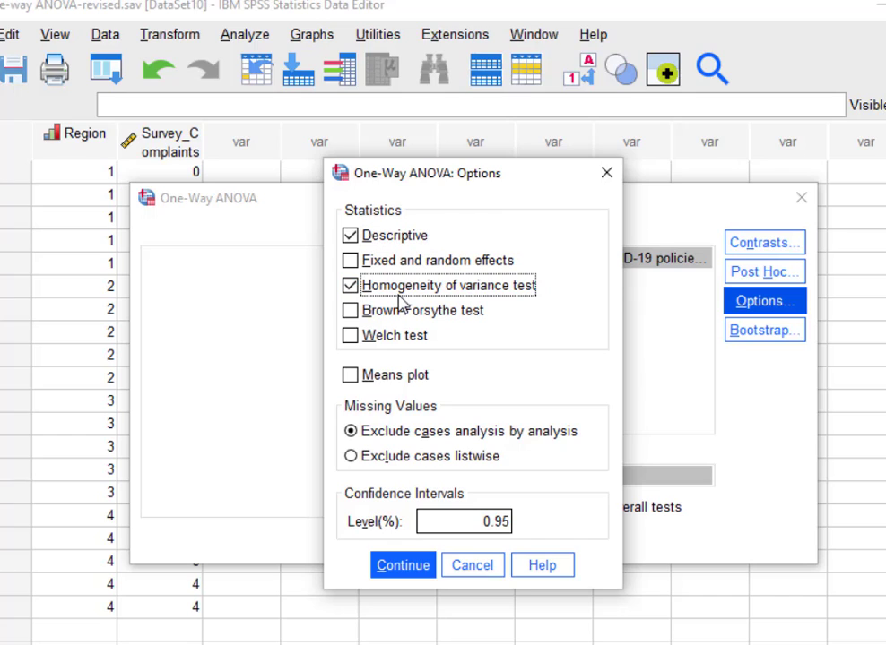
click(350, 341)
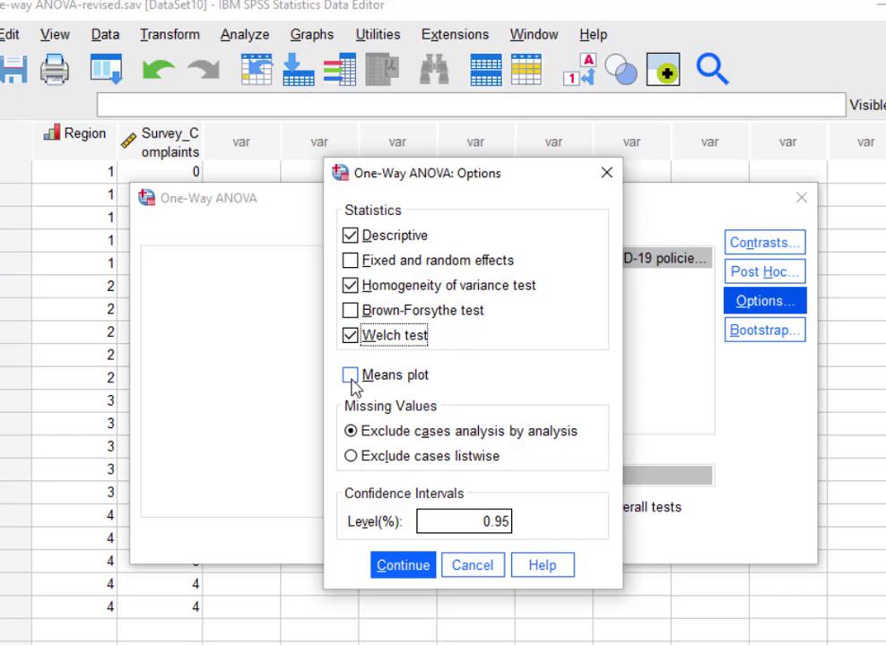
click(349, 375)
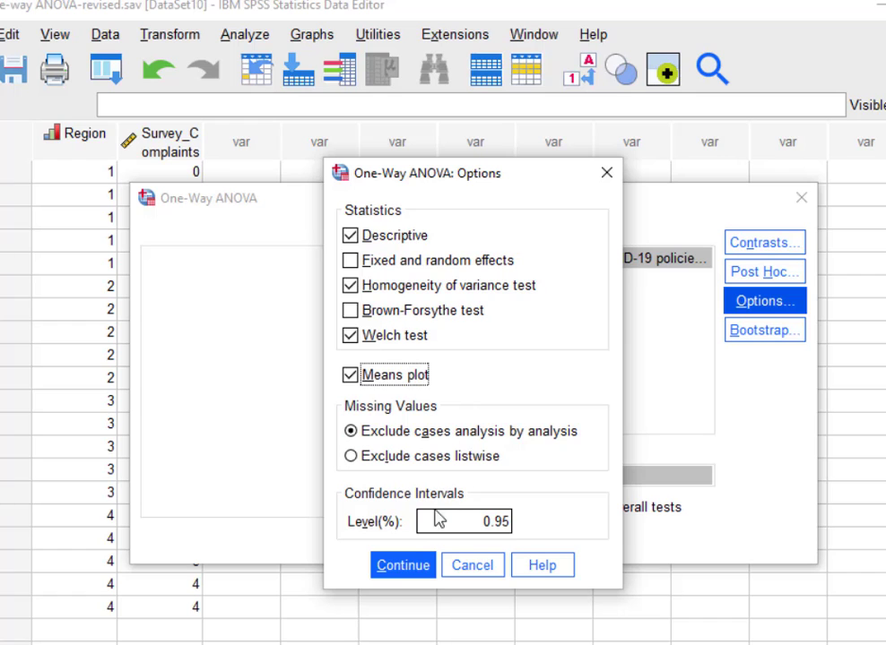
click(417, 564)
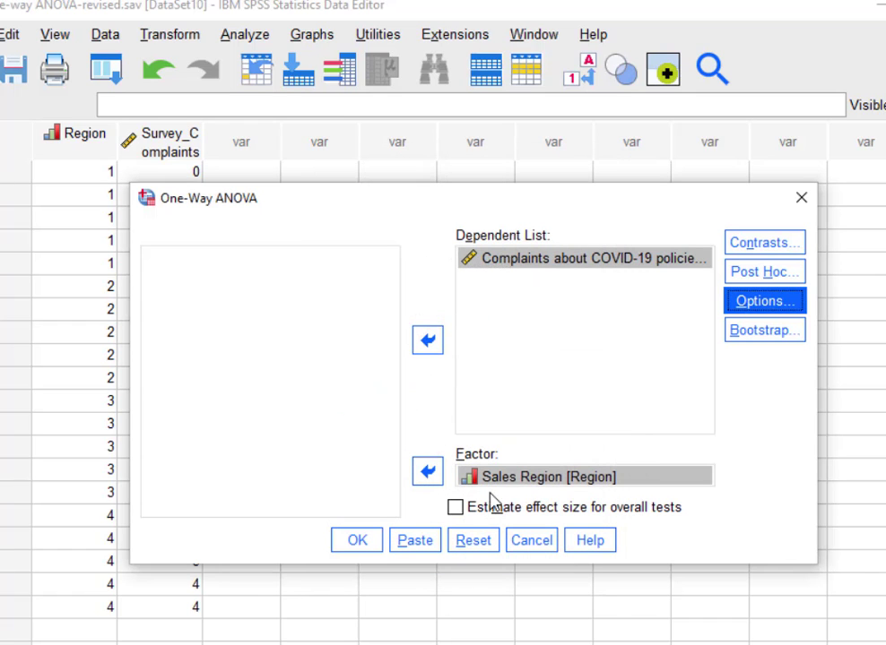
click(364, 544)
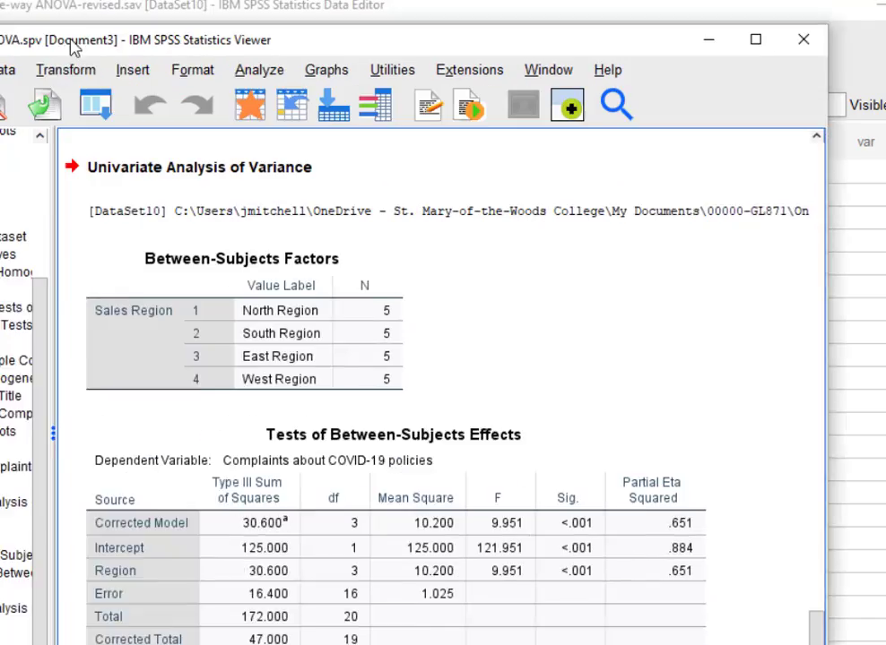
- Examine the analysis output in the Viewer and locate the Oneway Descriptives table of complaints by sales region
drag(65, 39, 173, 8)
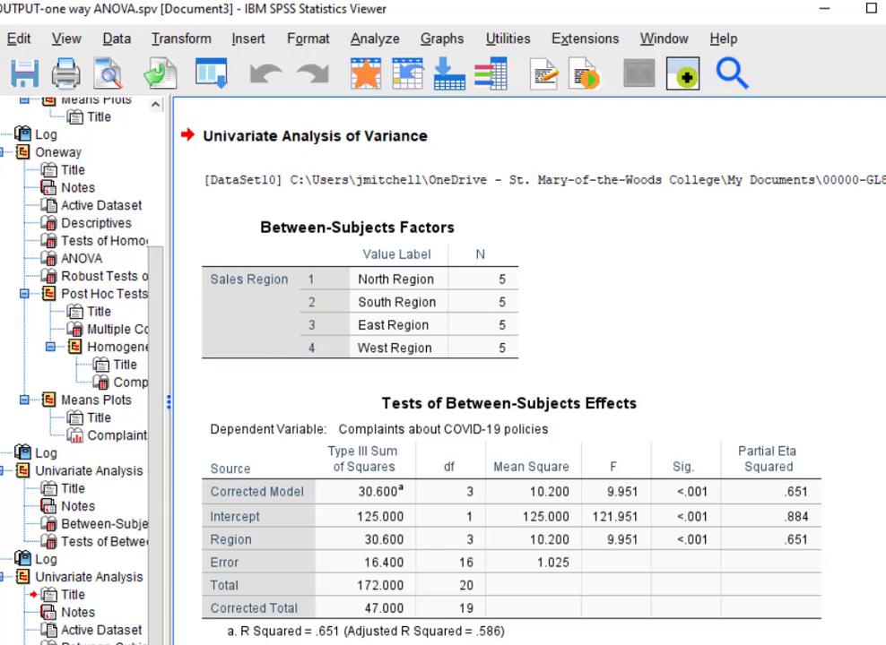
scroll(529, 370, up, 7)
scroll(529, 369, down, 8)
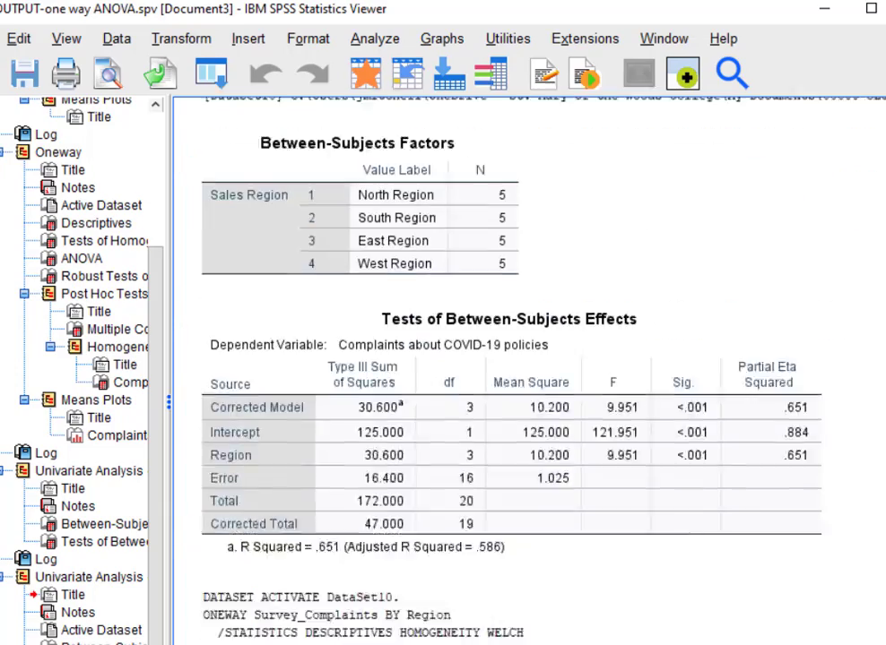
scroll(529, 370, down, 3)
scroll(529, 369, up, 10)
scroll(529, 370, down, 8)
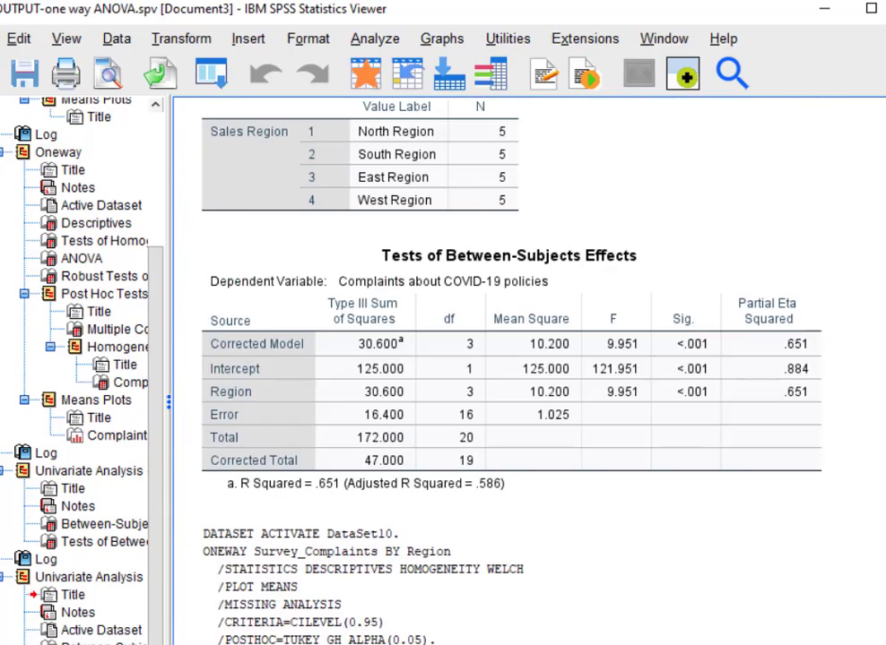
scroll(529, 369, up, 10)
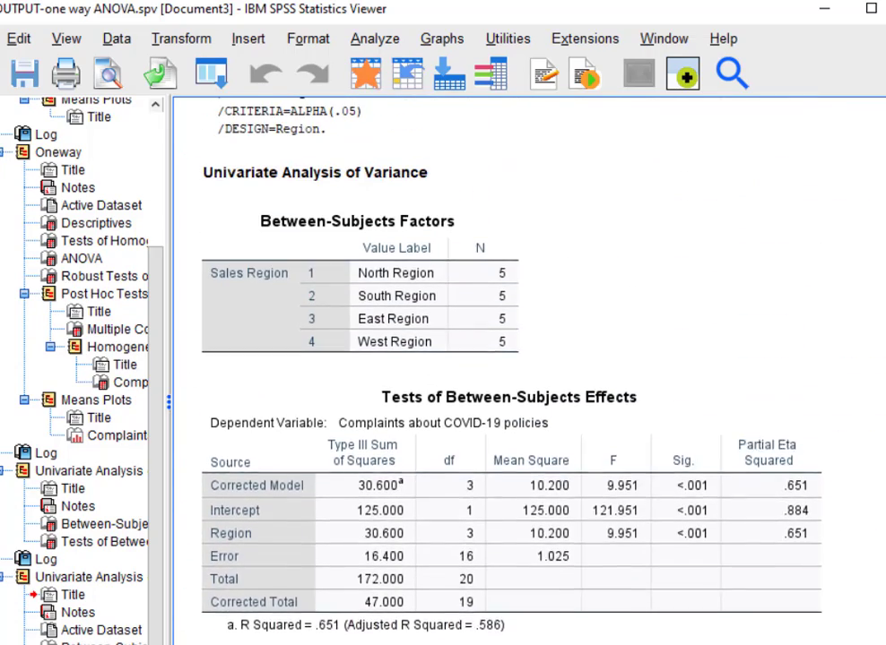
scroll(529, 369, up, 1)
scroll(529, 369, up, 8)
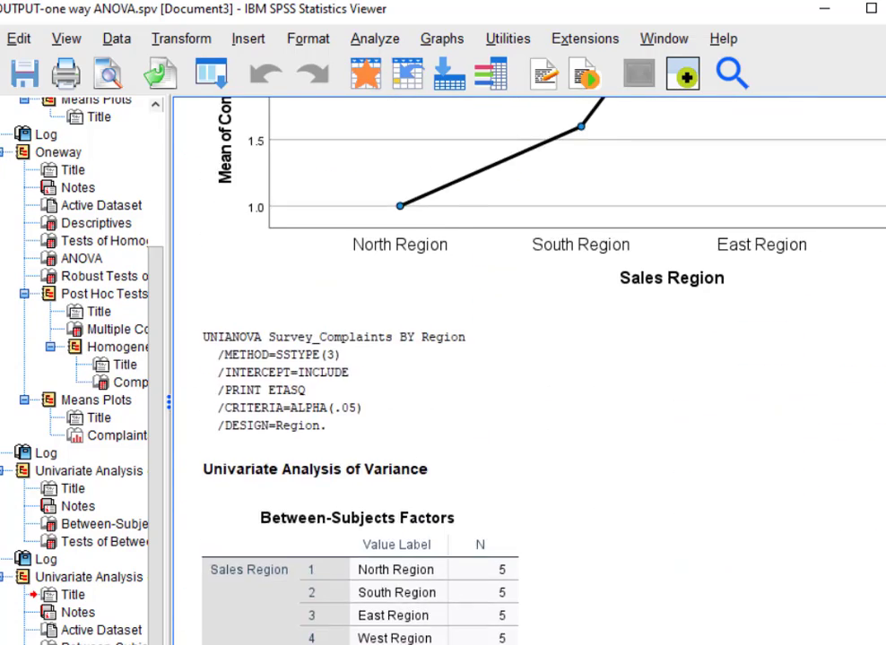
scroll(529, 370, down, 2)
scroll(529, 369, up, 12)
scroll(529, 369, up, 9)
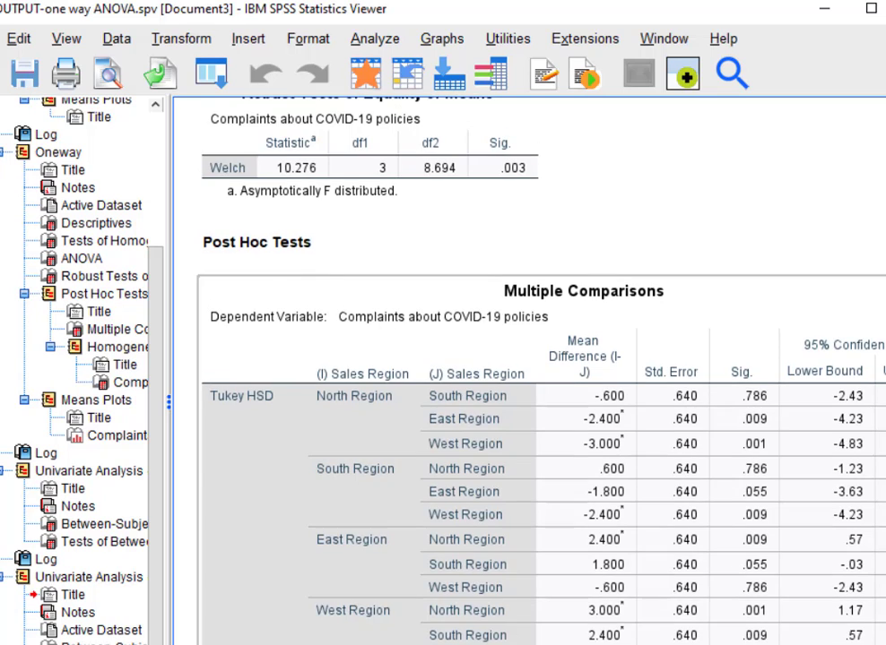
scroll(529, 369, up, 6)
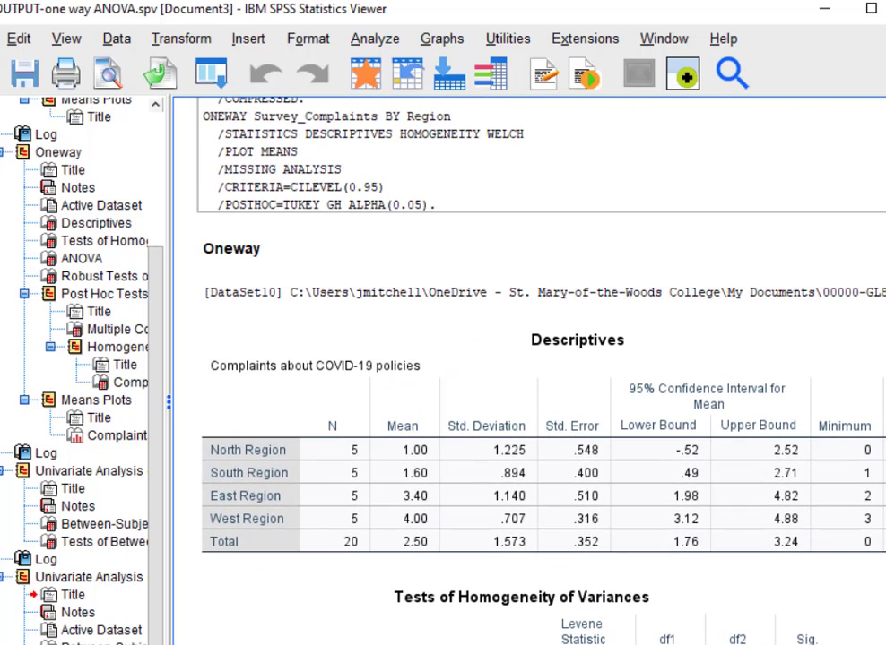
scroll(529, 369, up, 3)
scroll(529, 370, down, 5)
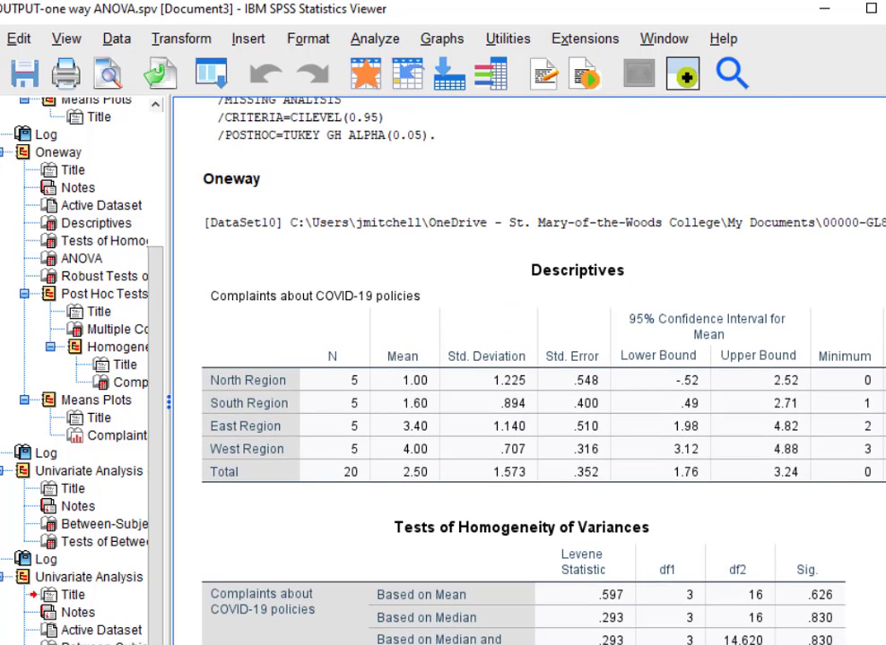
click(480, 449)
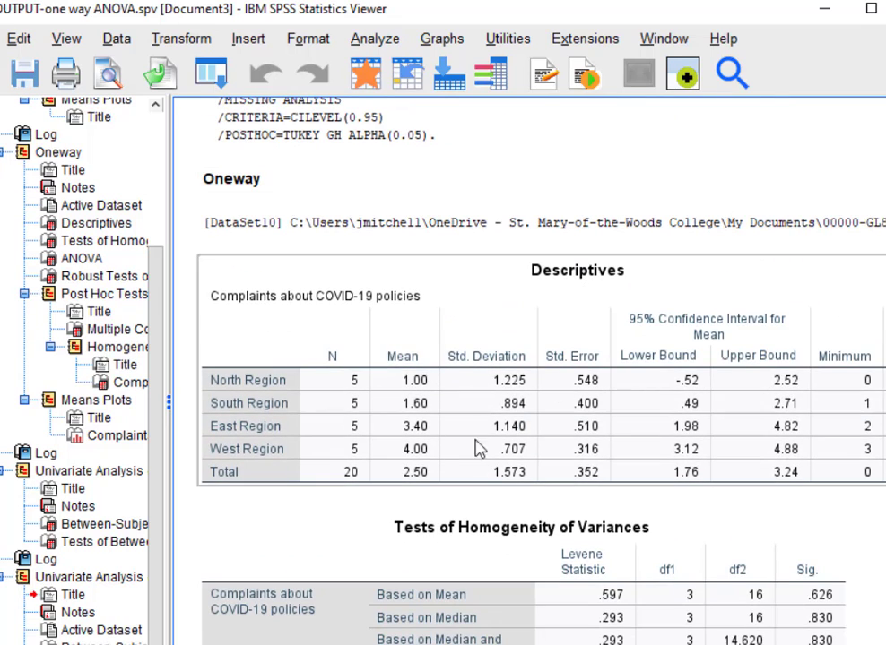